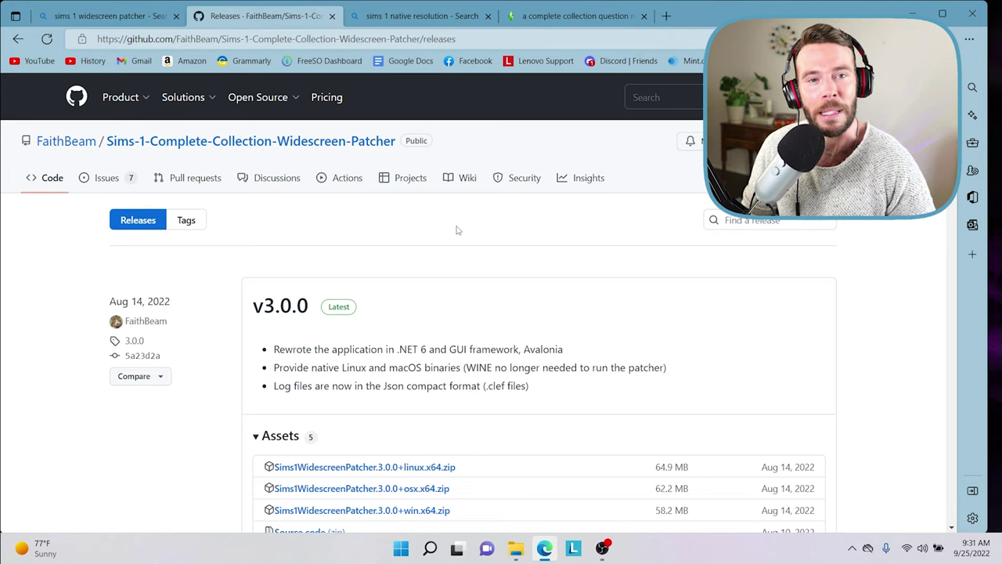
- Download Sims1WidescreenPatcher.3.0.0+win.x64.zip from the v3.0.0 release assets
scroll(560, 206, down, 3)
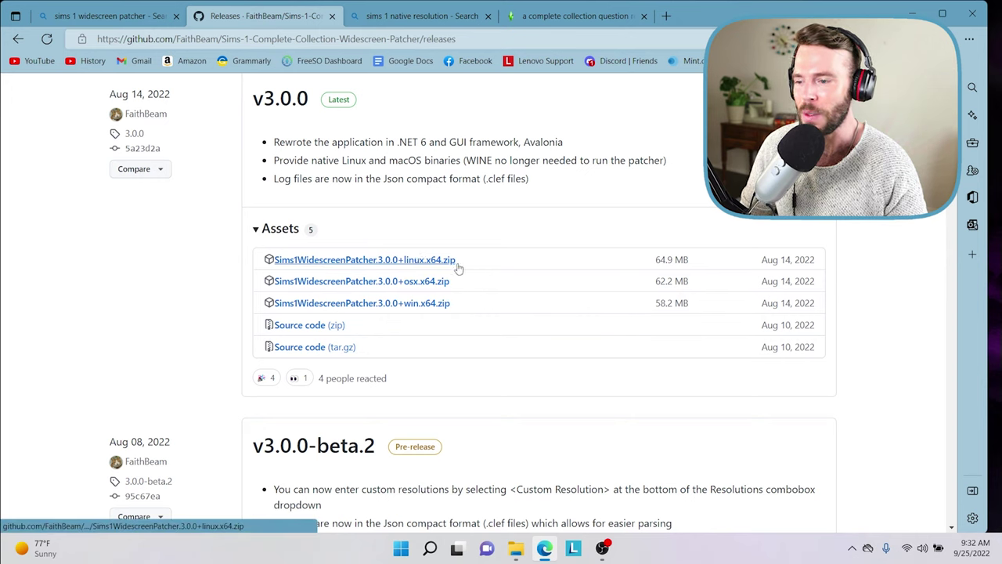
click(371, 310)
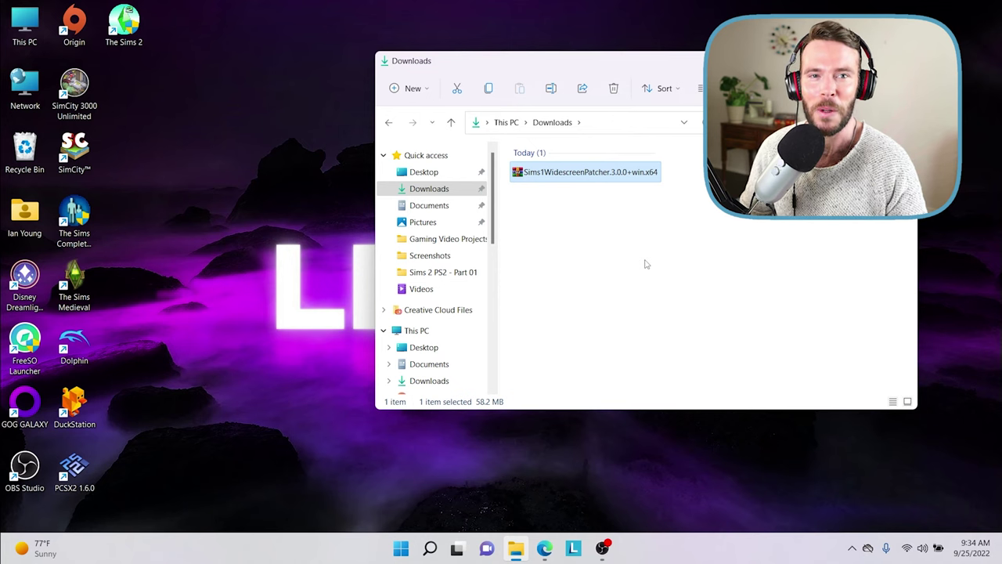
- In a new File Explorer window, open C:\Program Files (x86)\Mr DJ\The Sims Complete Collection and locate the Sims application
key(super+e)
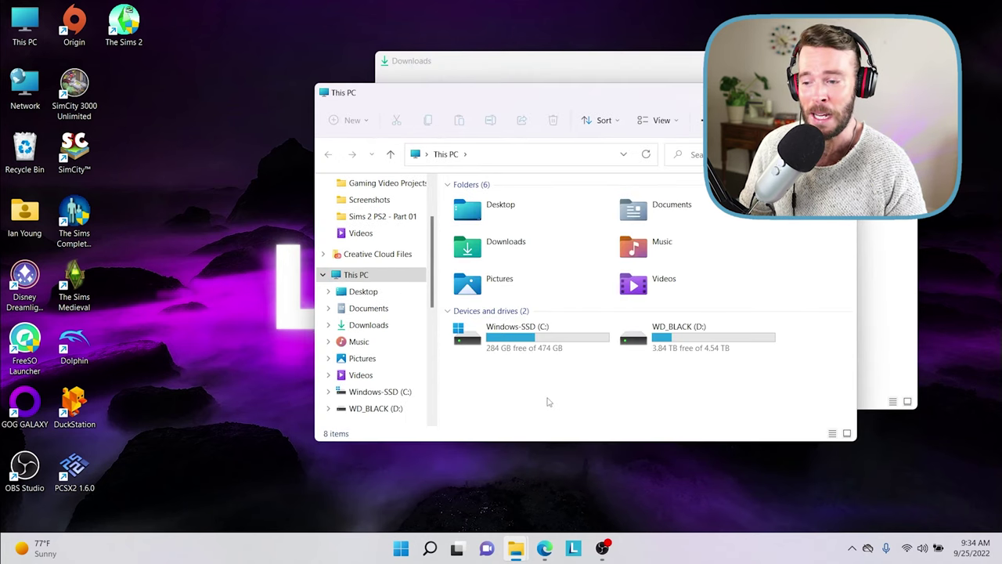
double_click(492, 334)
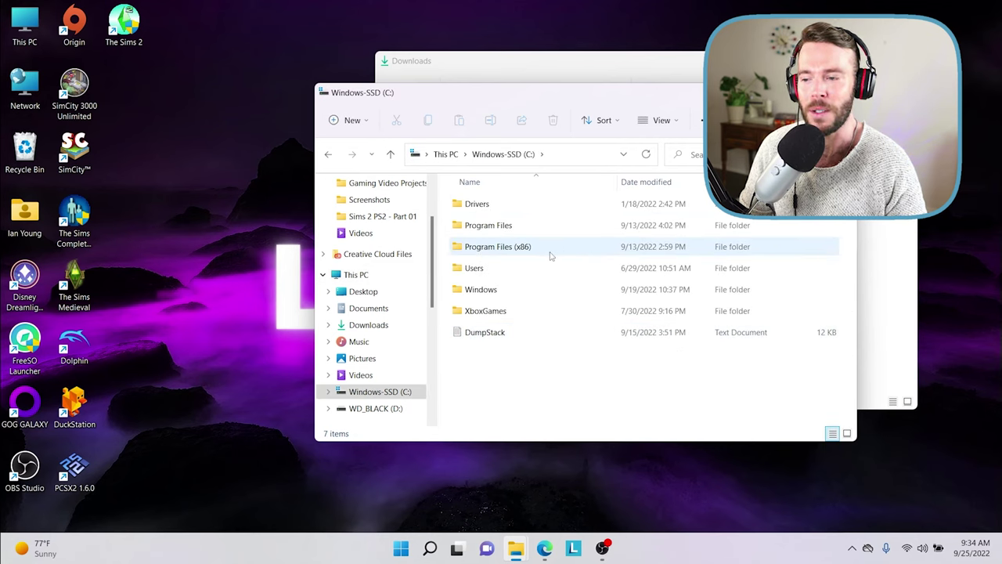
double_click(551, 255)
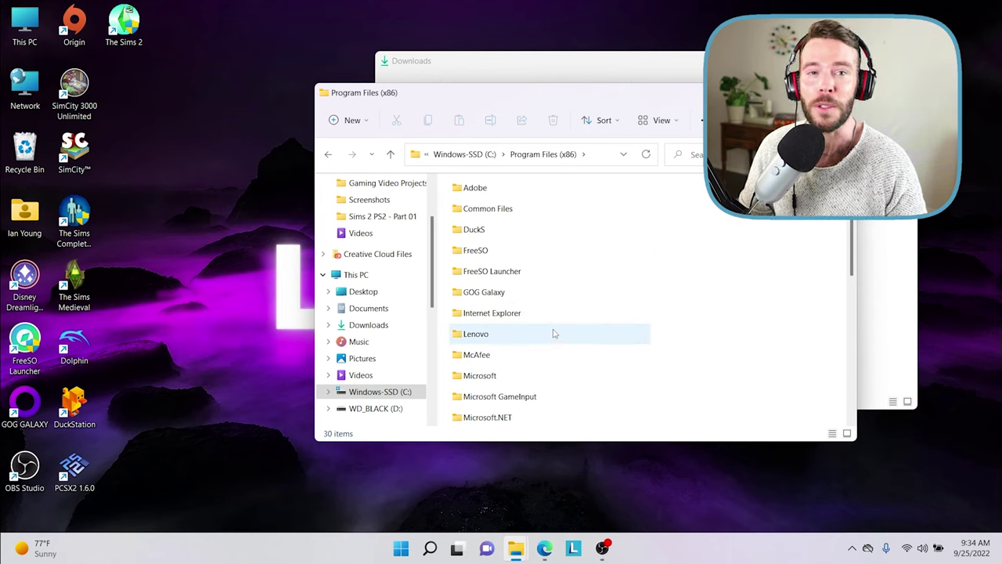
scroll(557, 321, down, 5)
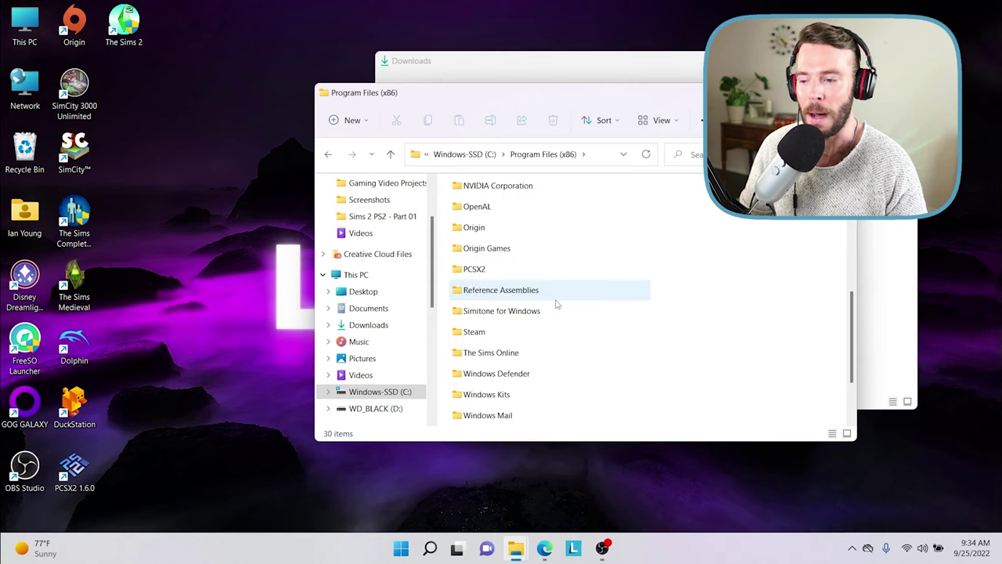
double_click(526, 268)
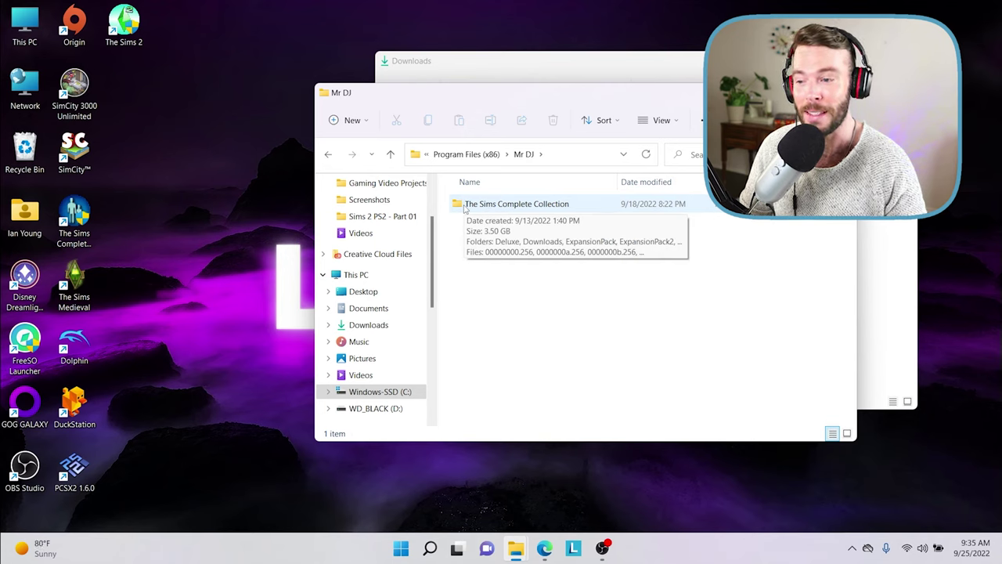
double_click(530, 208)
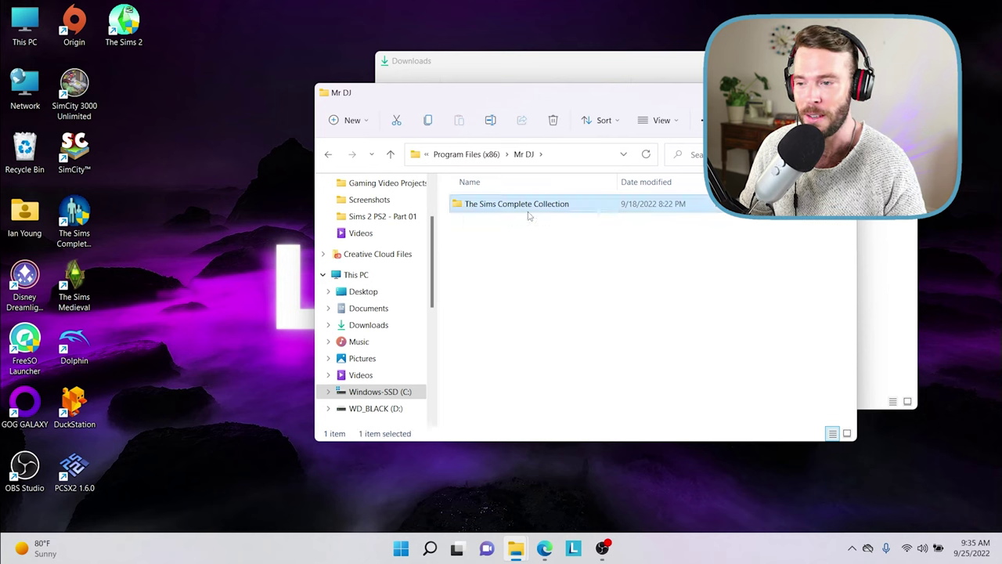
scroll(650, 246, down, 1)
click(653, 239)
scroll(654, 245, down, 10)
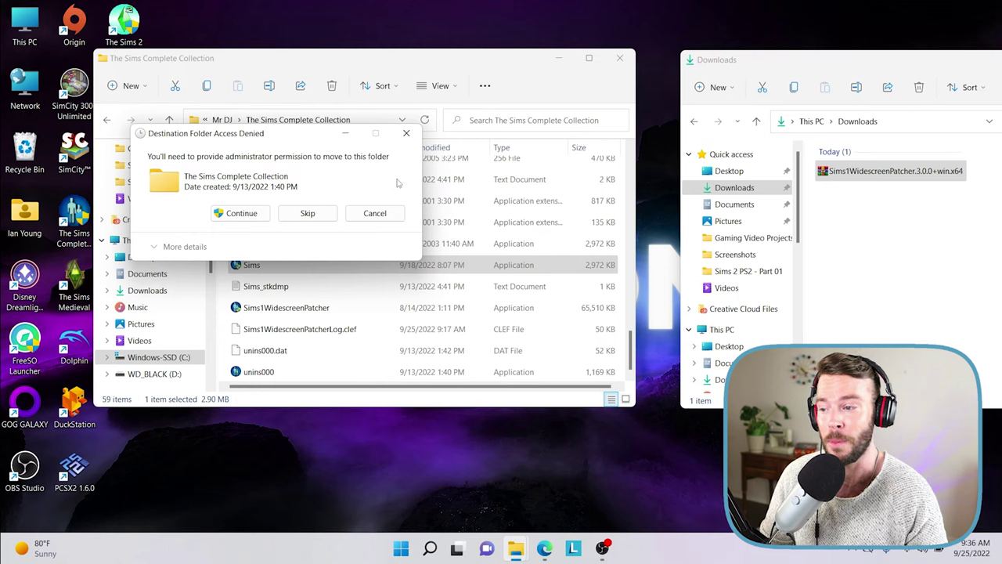
- Try moving the patcher archive into the game folder with administrator permission and extracting it there, and return the archive to Downloads
click(235, 215)
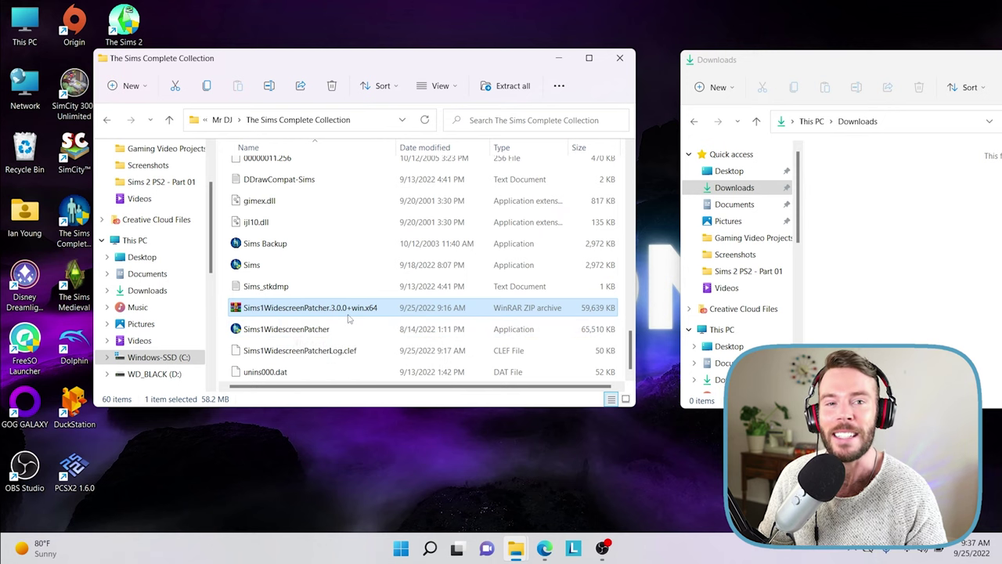
right_click(295, 308)
mouse_move(357, 485)
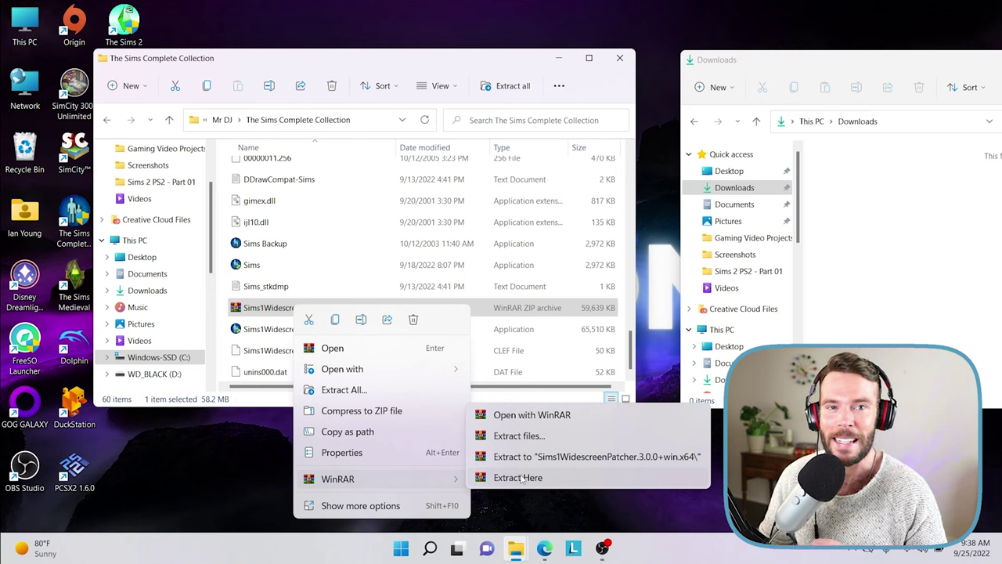
click(522, 478)
drag(260, 313, 893, 279)
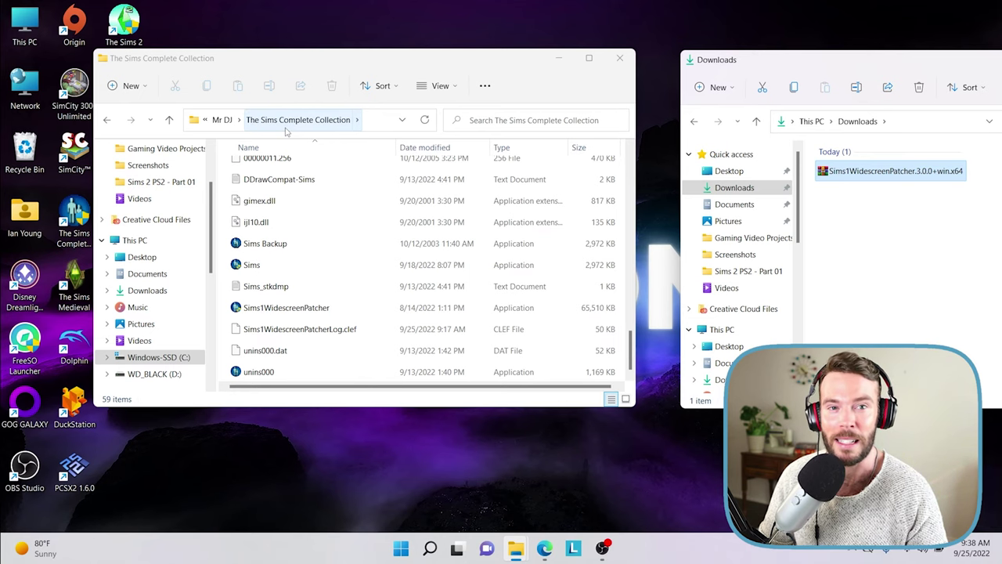
- Extract the Sims1WidescreenPatcher.3.0.0+win.x64 archive directly into the Downloads folder with WinRAR
drag(752, 60, 714, 58)
right_click(795, 170)
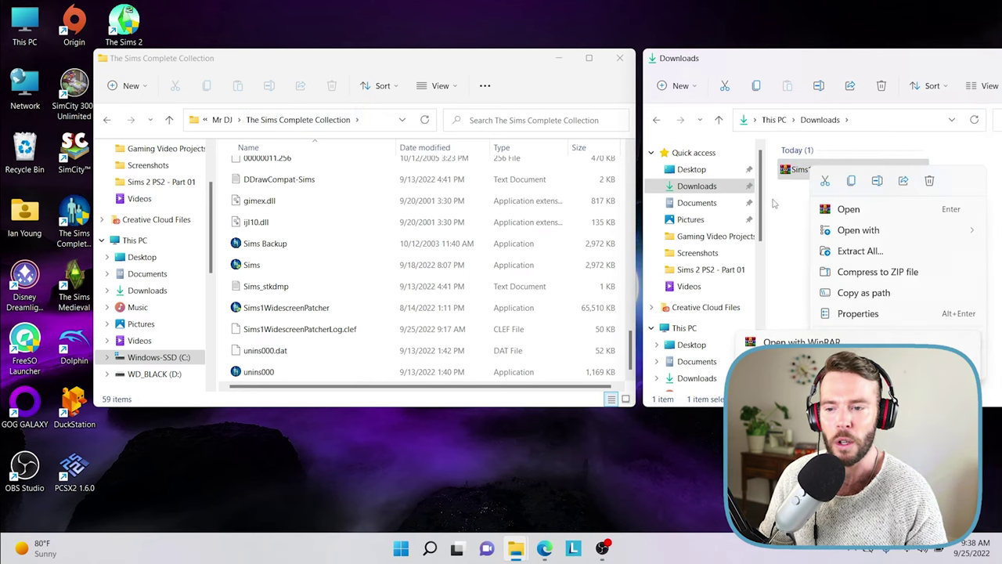
click(809, 174)
right_click(809, 174)
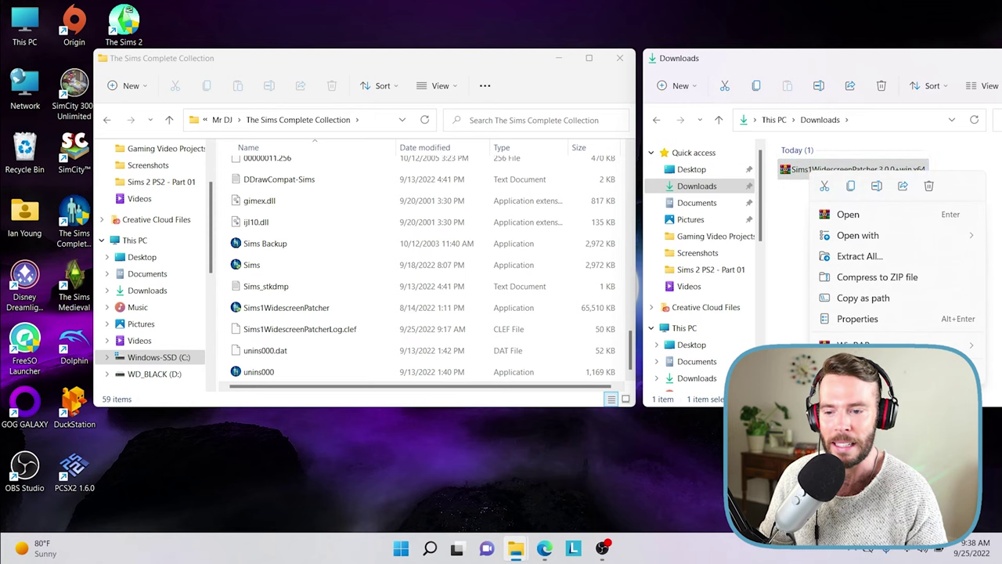
mouse_move(861, 344)
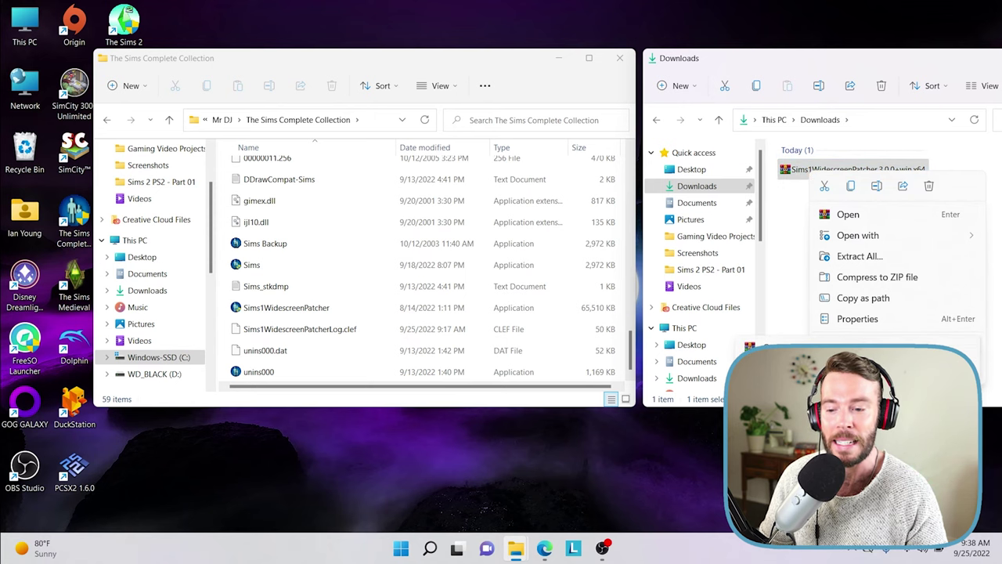
drag(714, 58, 524, 55)
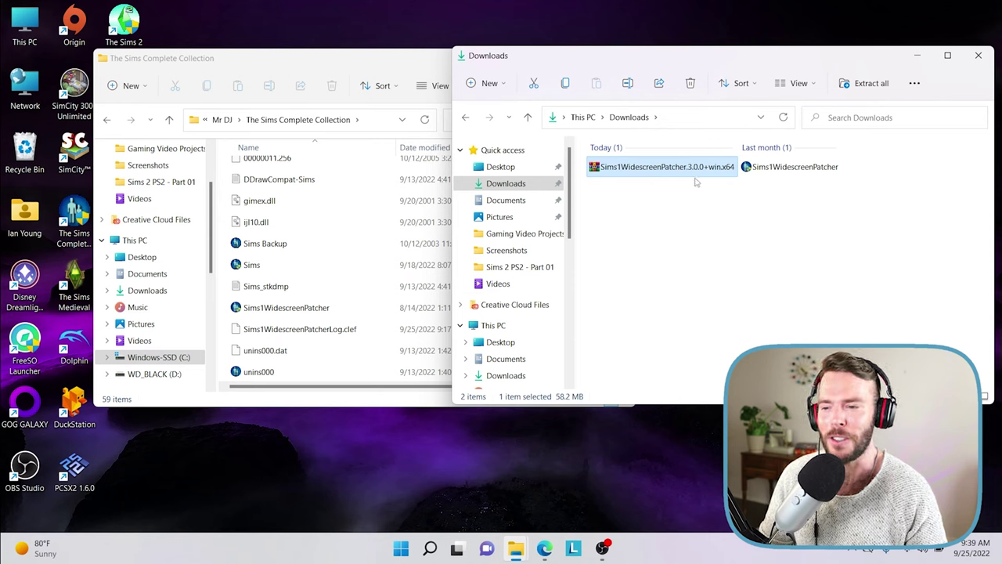
- Launch the extracted Sims1WidescreenPatcher application from Downloads and place its window clear of the game folder's file list
click(787, 174)
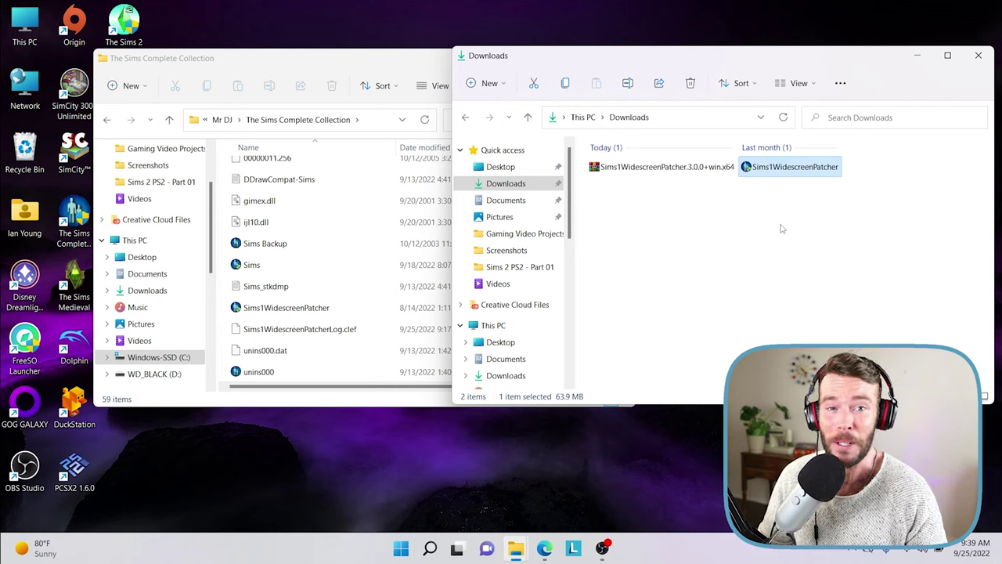
mouse_move(757, 175)
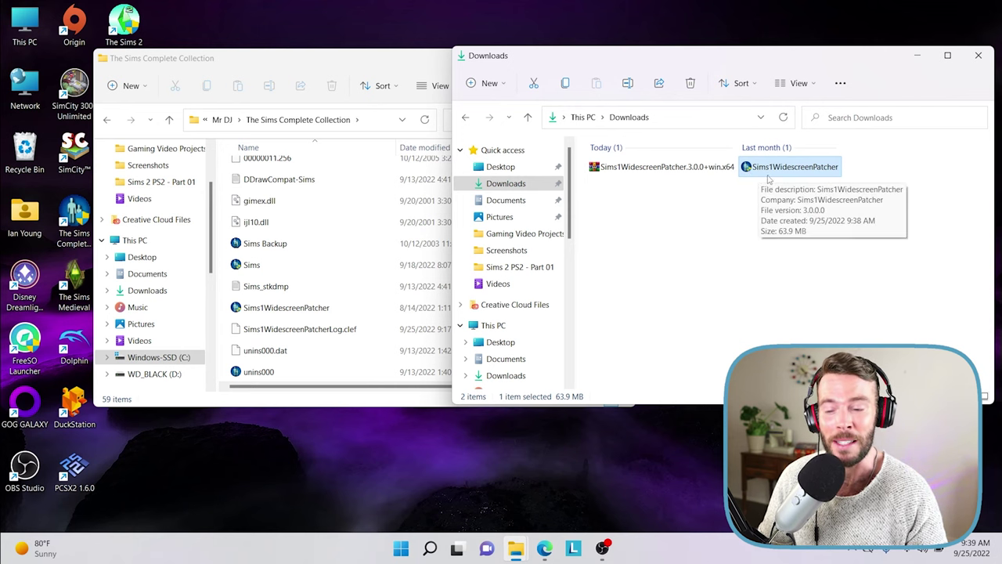
double_click(791, 175)
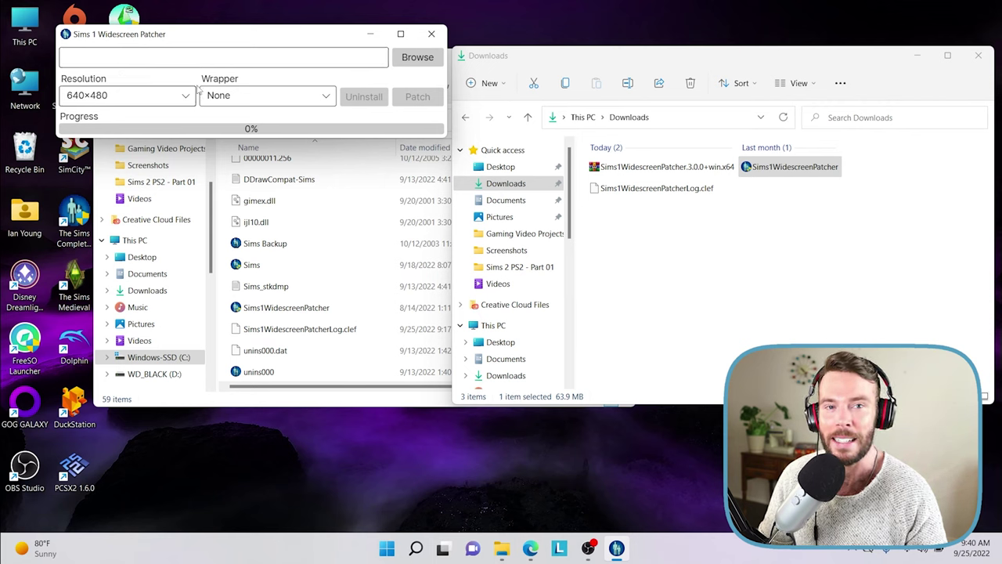
drag(294, 36, 601, 65)
- Select Sims.exe in The Sims Complete Collection folder as the file for the patcher to modify
click(301, 63)
click(255, 267)
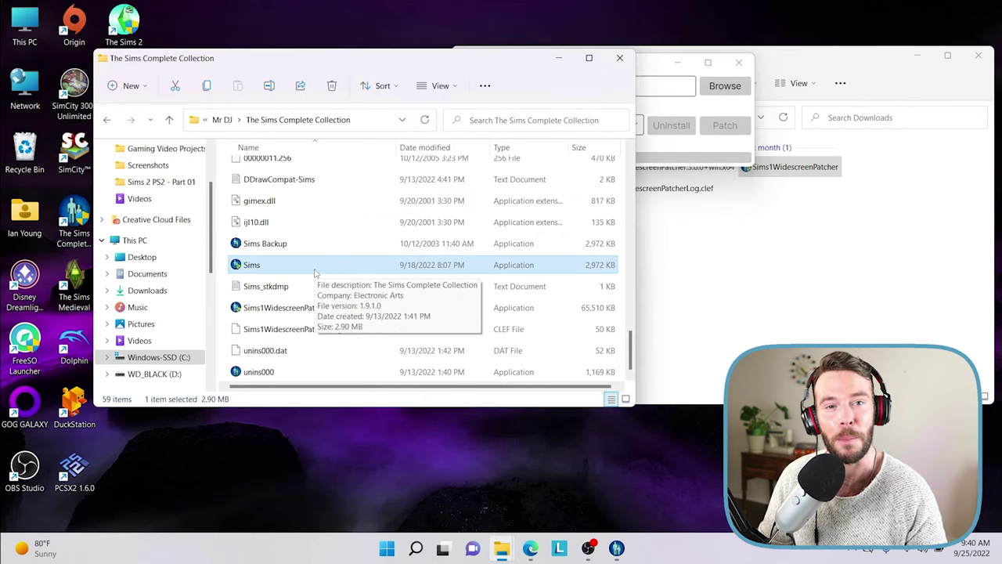
click(649, 67)
click(537, 82)
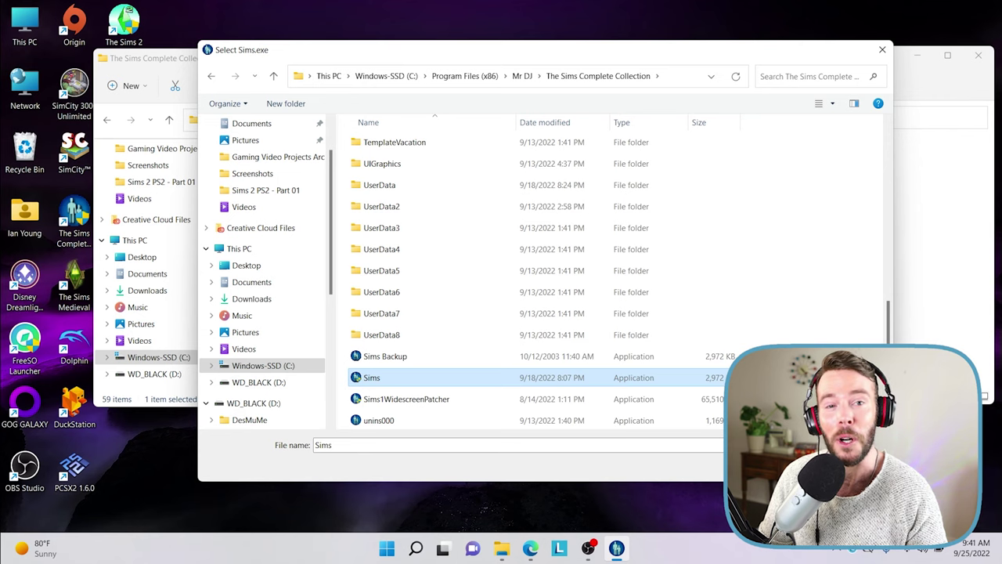
key(Return)
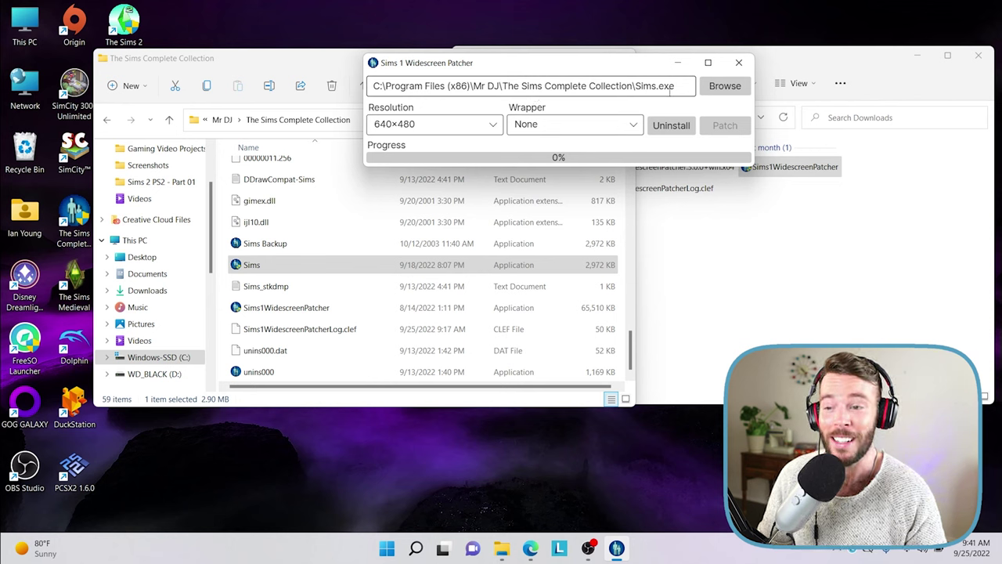
- Set the patch resolution to 1920×1080 and the wrapper to None
click(470, 126)
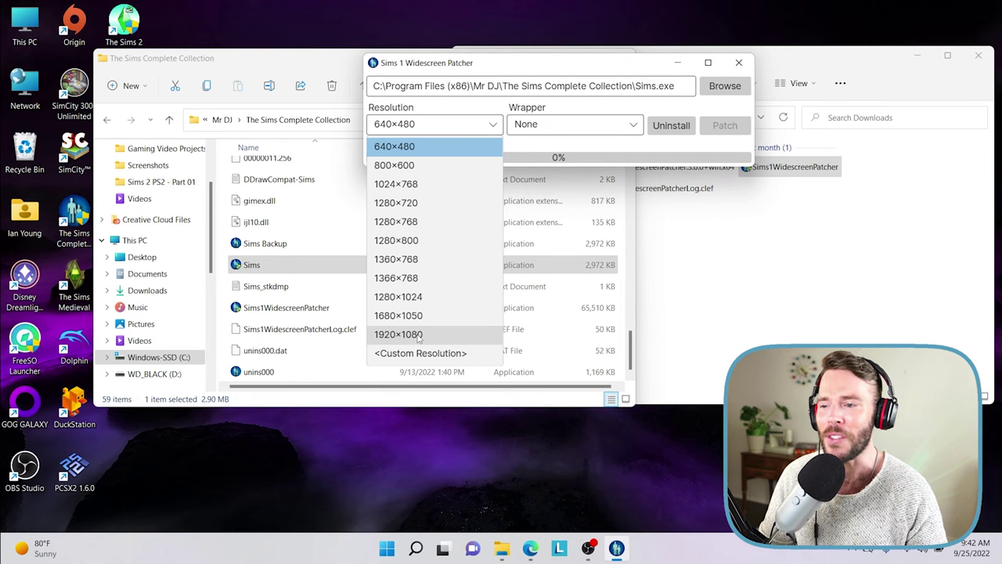
click(421, 336)
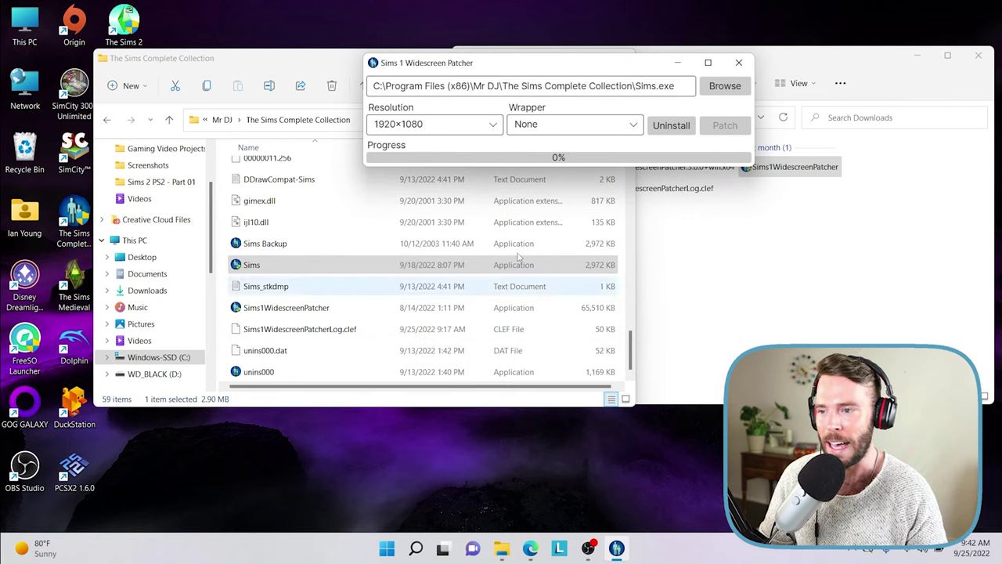
click(555, 127)
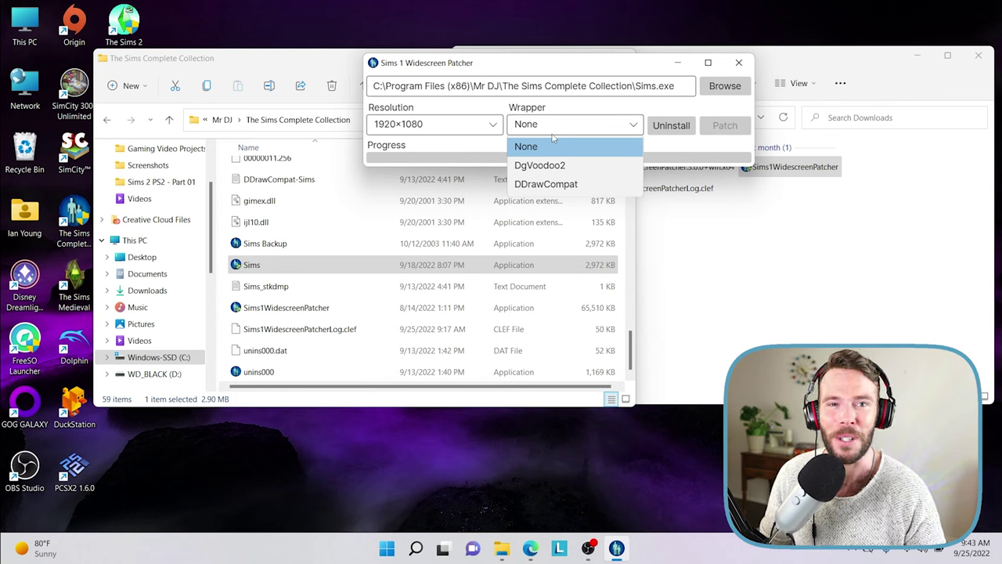
click(529, 148)
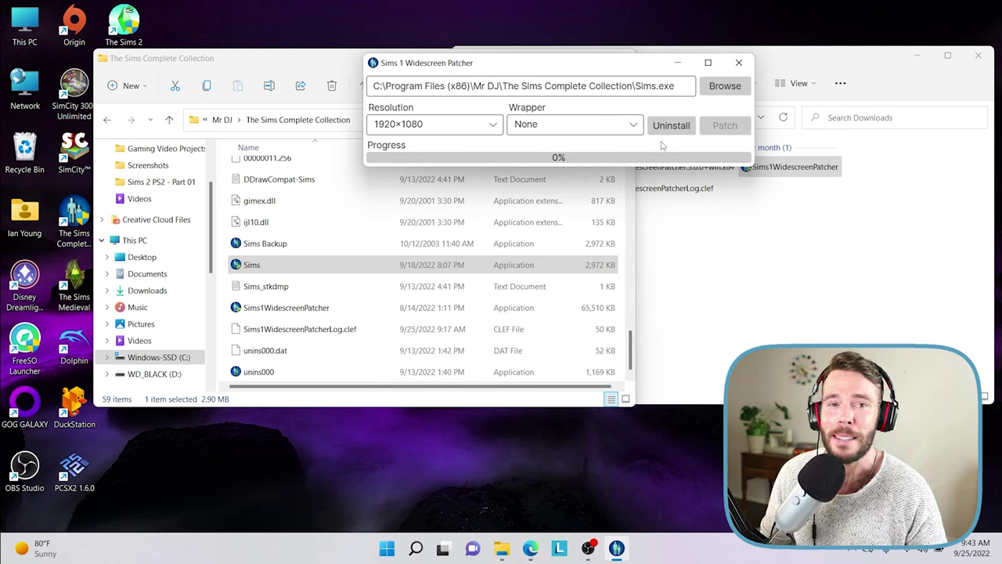